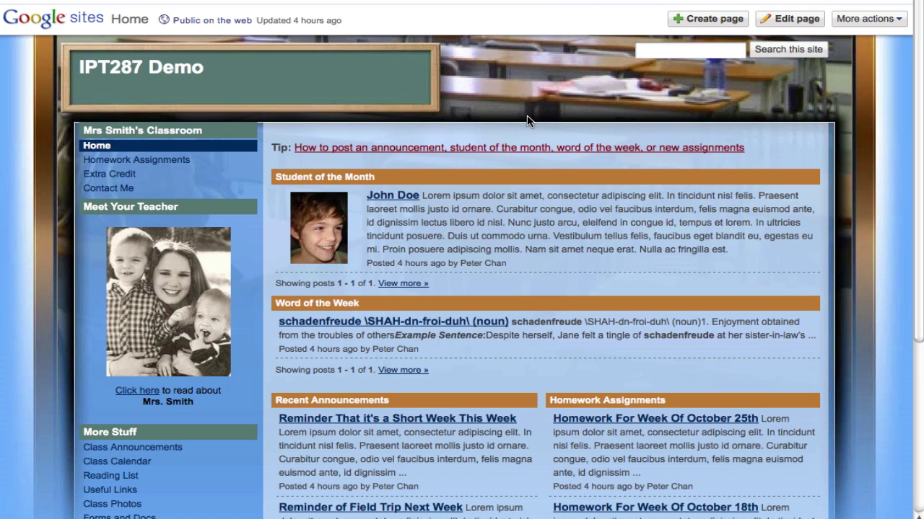
Open the site's management settings for themes and bring up the gallery of additional site templates.
left_click(859, 22)
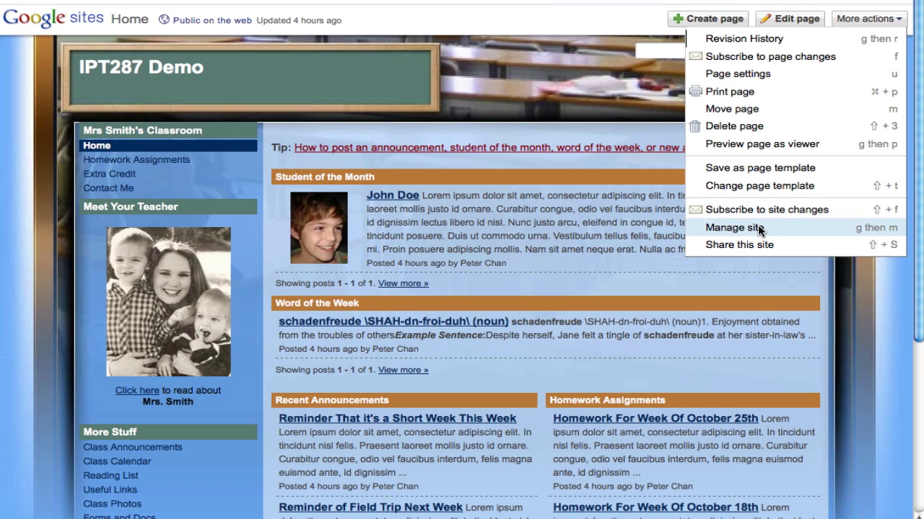
left_click(759, 229)
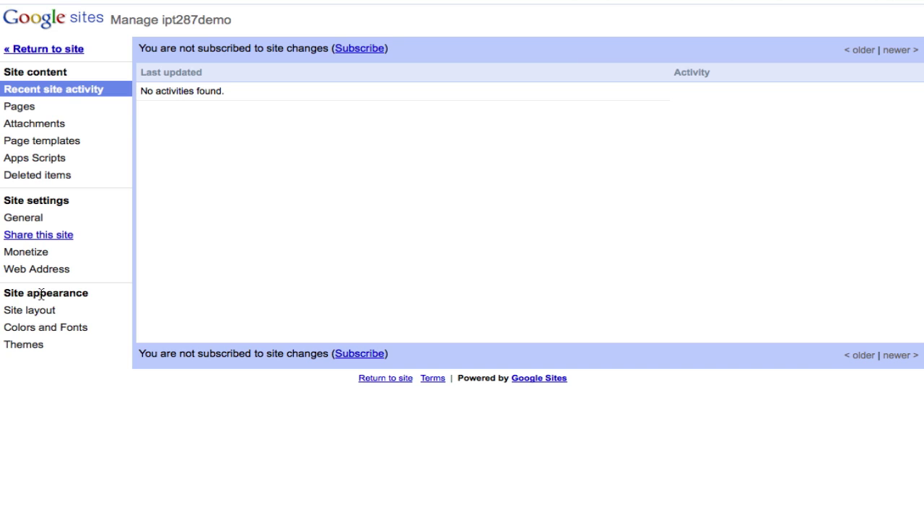
left_click(30, 344)
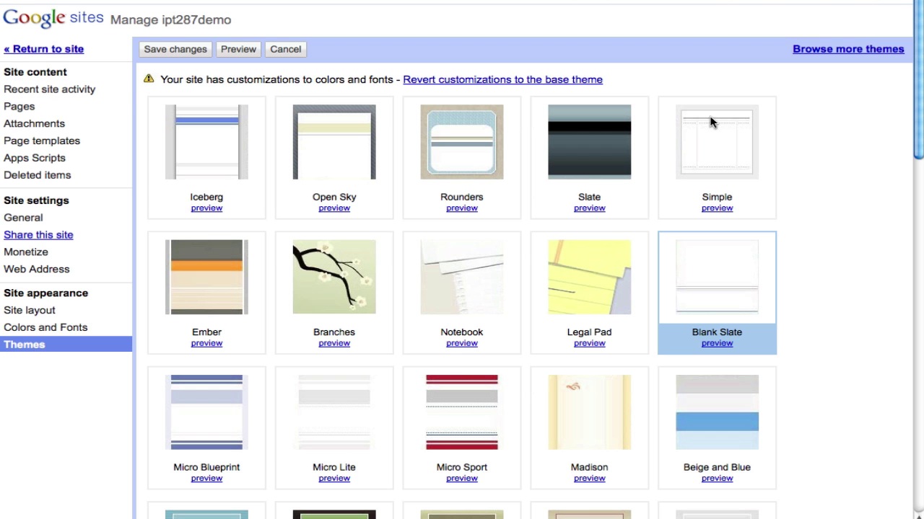
left_click_drag(920, 111, 894, 79)
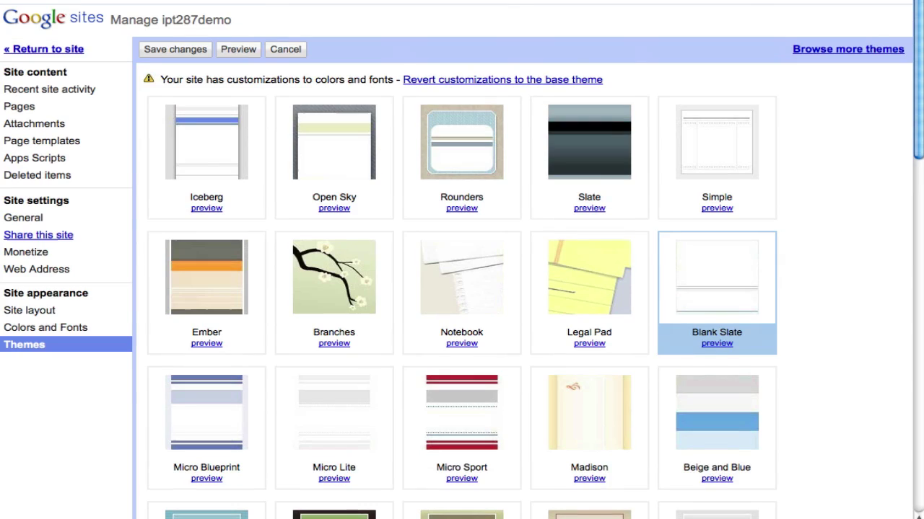
left_click(840, 50)
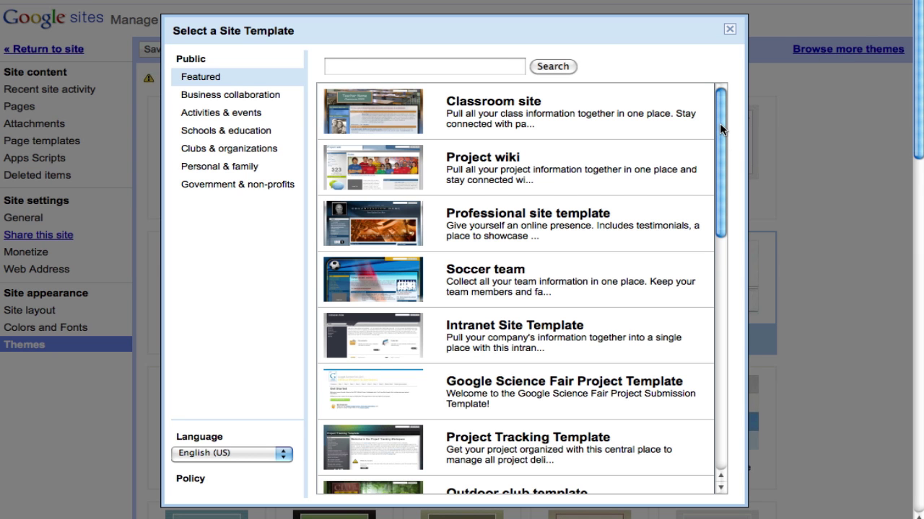
Look through the featured site templates, select the Soccer team template as the site's theme, and save the change.
left_click_drag(720, 127, 719, 438)
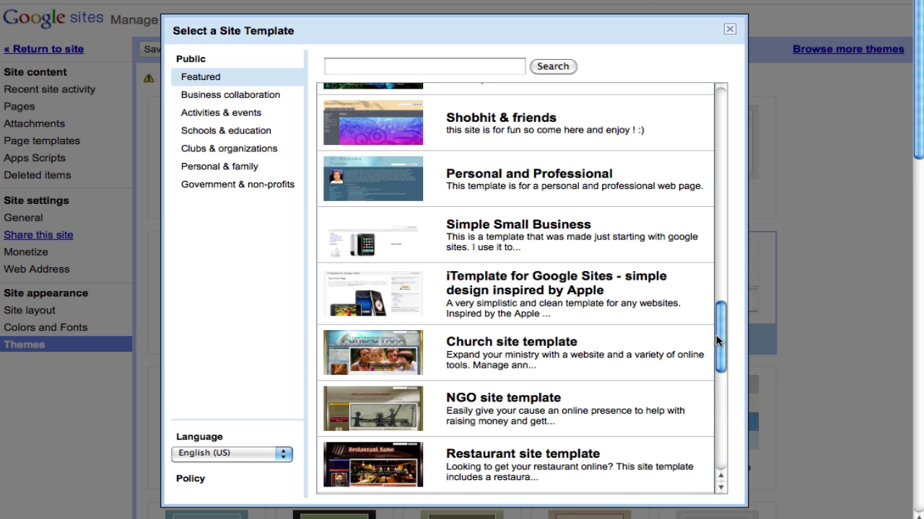
left_click_drag(717, 332, 712, 449)
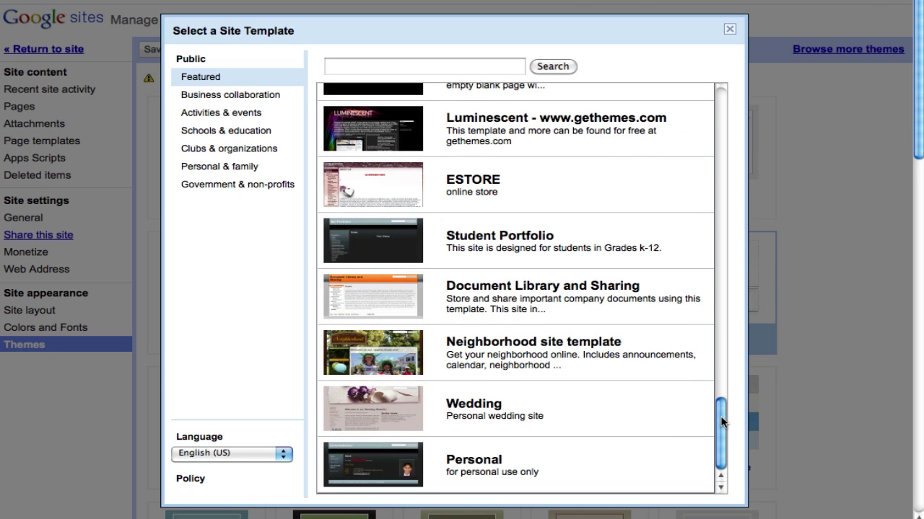
left_click_drag(720, 372, 716, 116)
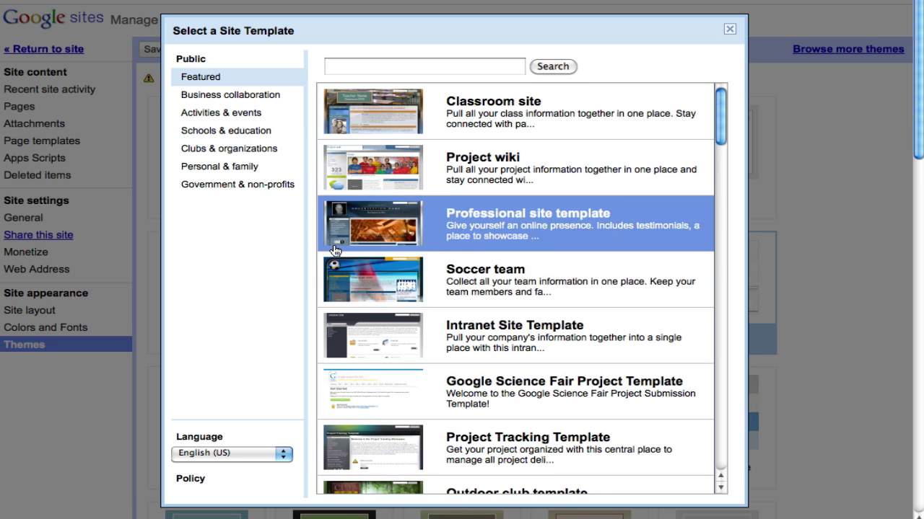
left_click(368, 276)
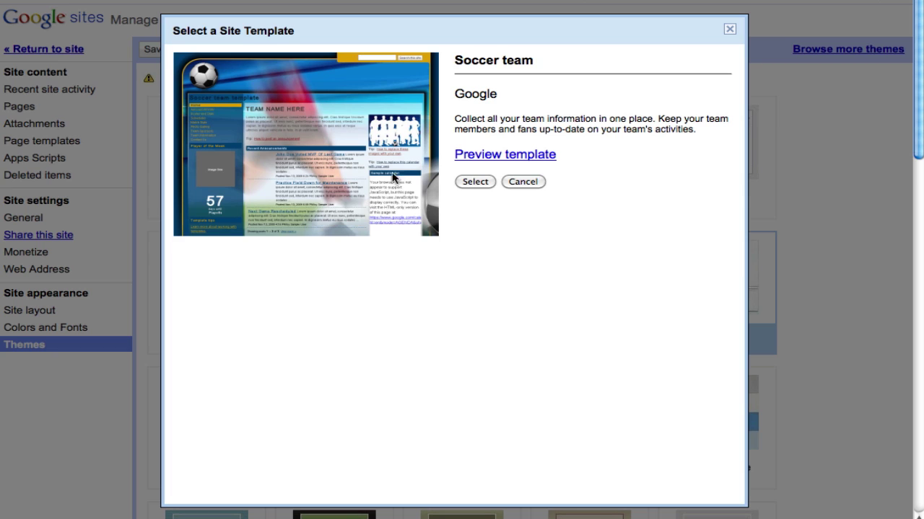
left_click(474, 182)
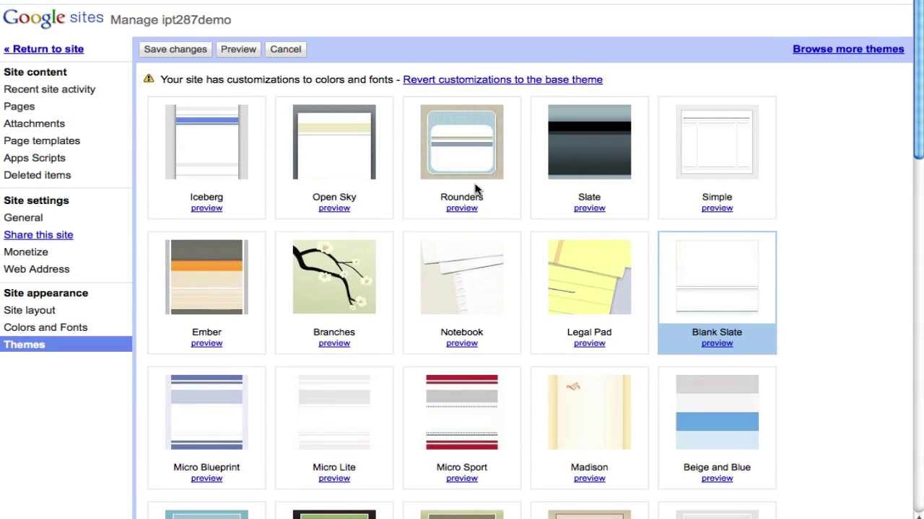
left_click(165, 50)
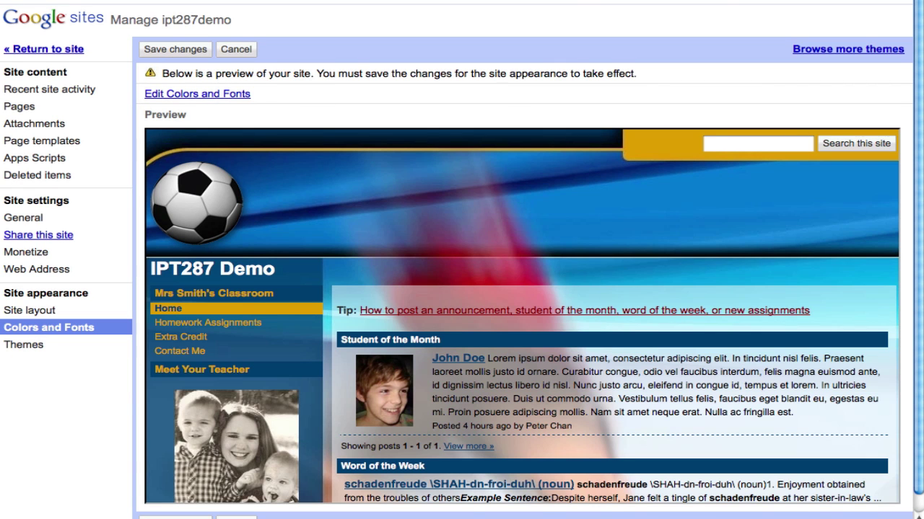
Open the color and font settings of the previewed Soccer team theme, staying on the page to keep the unsaved changes.
scroll(919, 106, "down", 1)
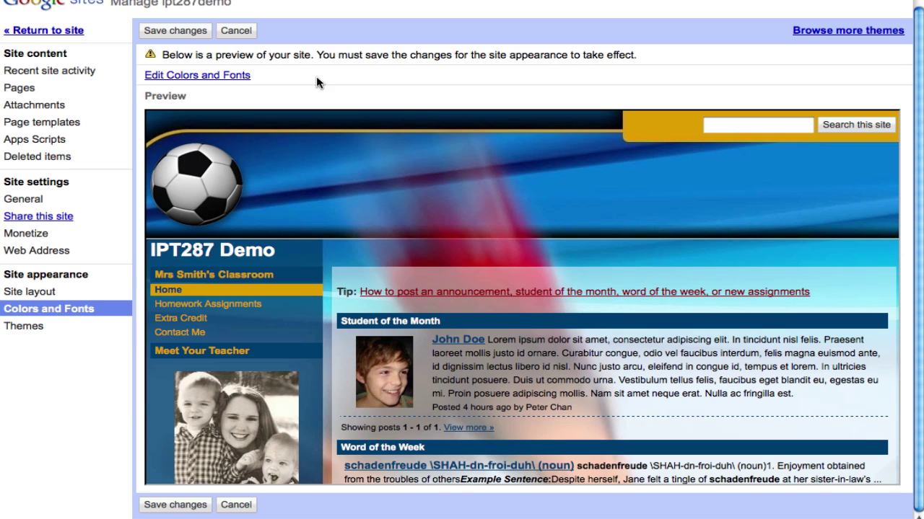
left_click(187, 79)
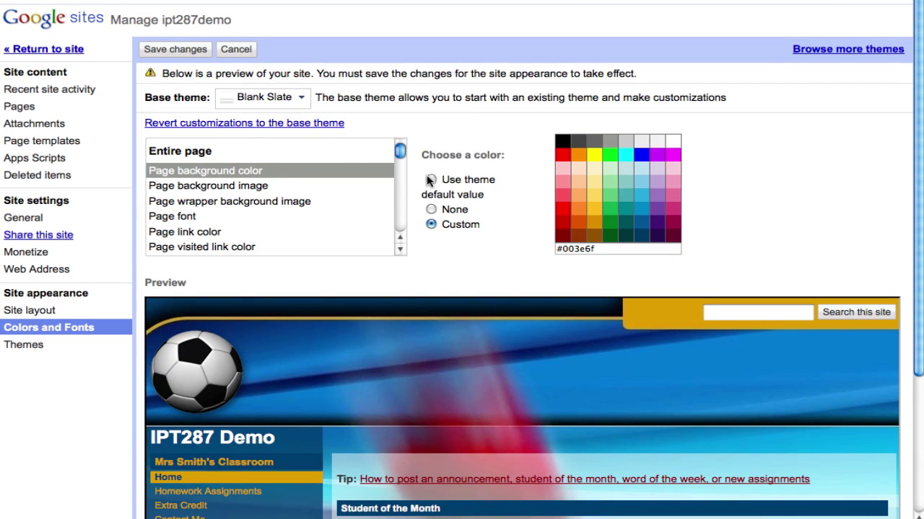
left_click(43, 315)
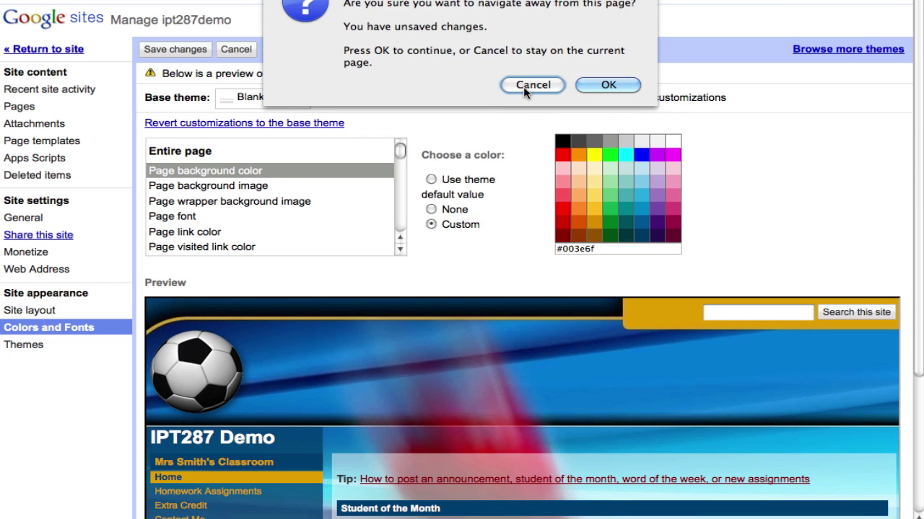
left_click(526, 90)
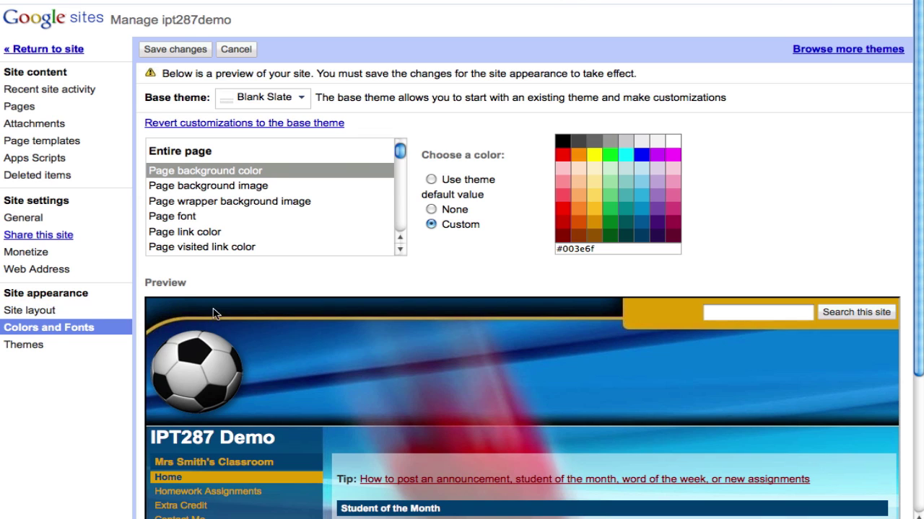
Set the header in the site layout to use no logo, and return to the site's home page.
left_click(23, 314)
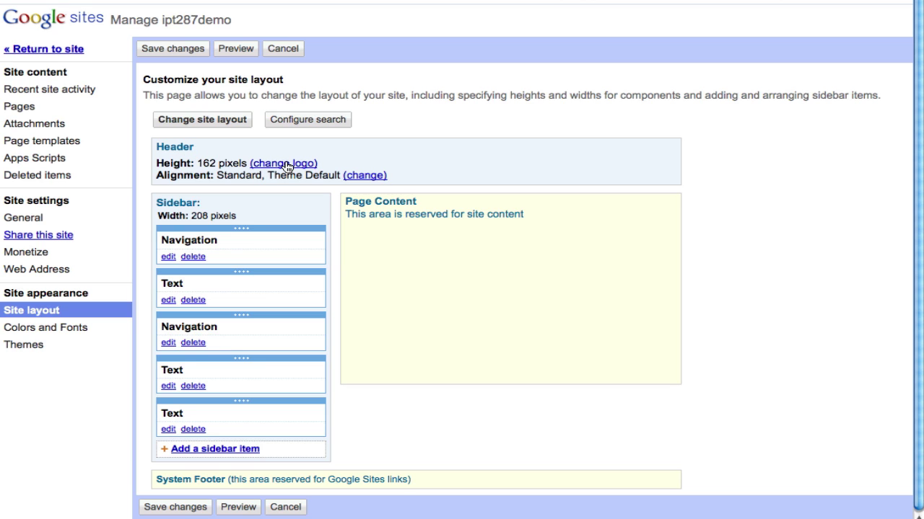
left_click(287, 167)
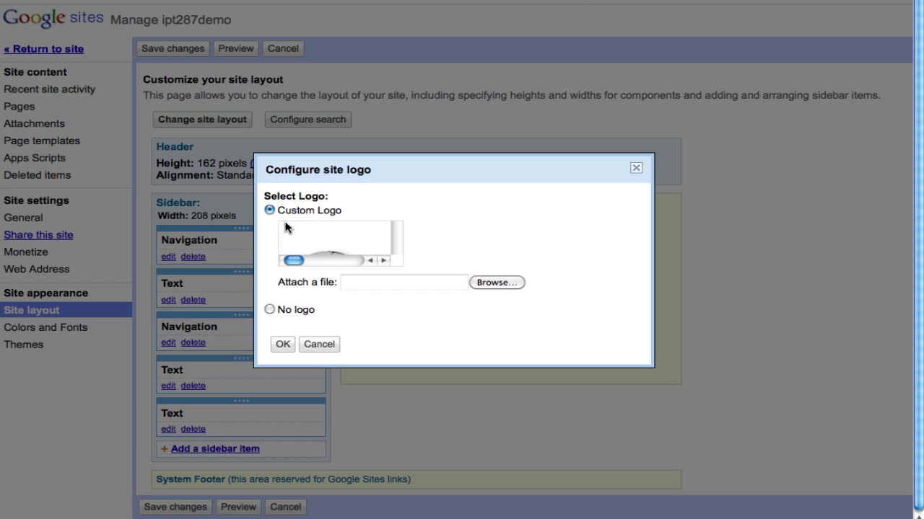
left_click(269, 310)
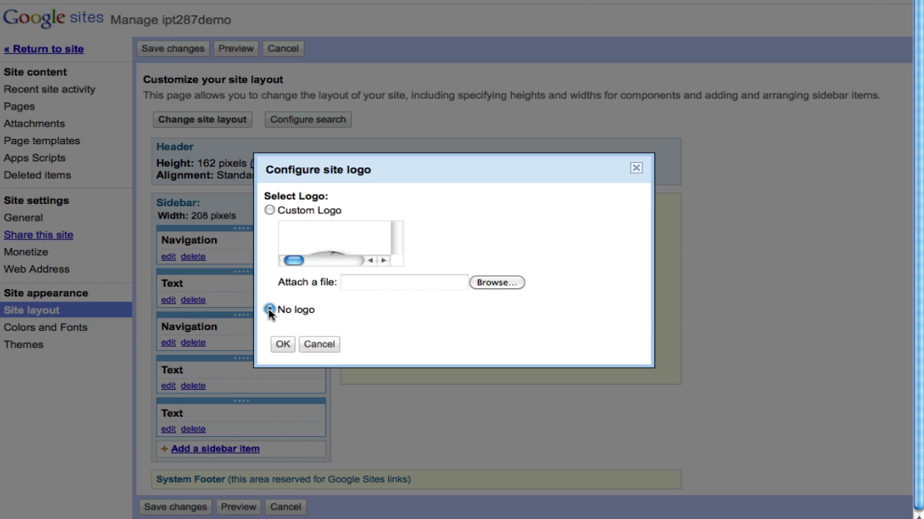
left_click(283, 344)
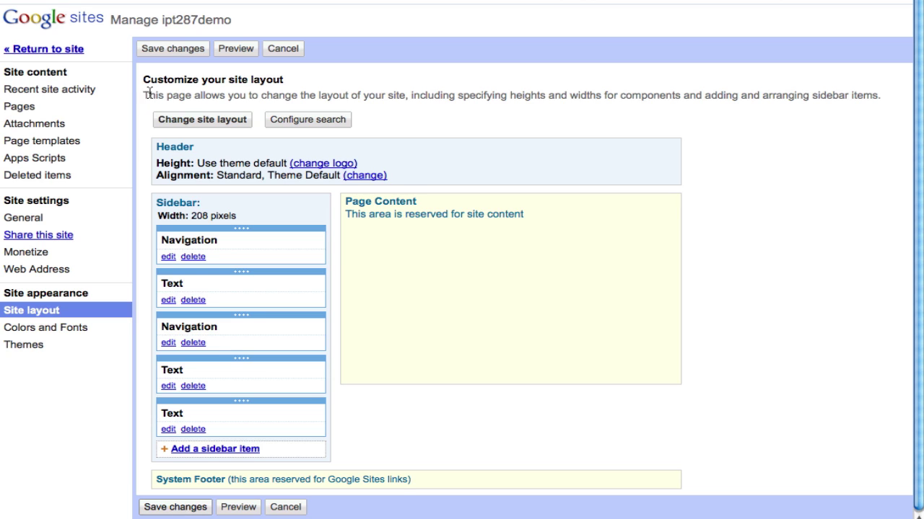
left_click(44, 49)
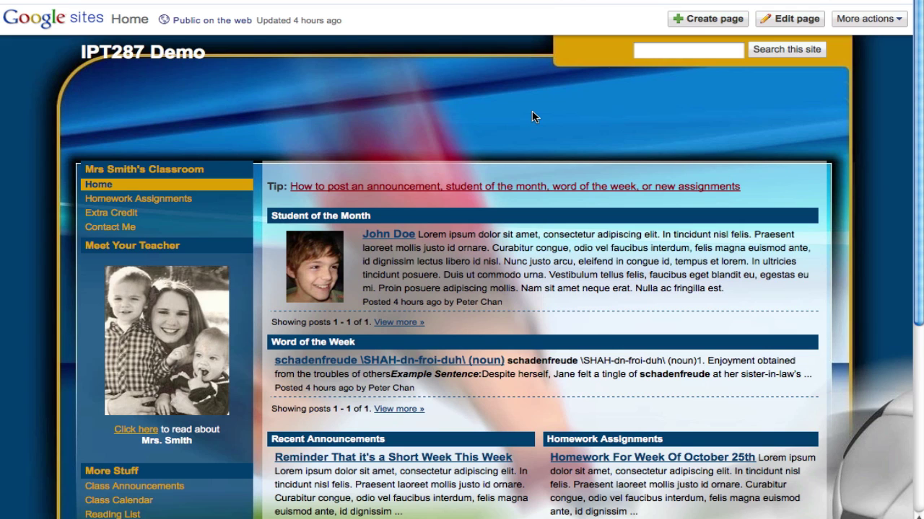
Reopen the site layout settings and review the configuration of the first Navigation sidebar item without changing it.
left_click(857, 22)
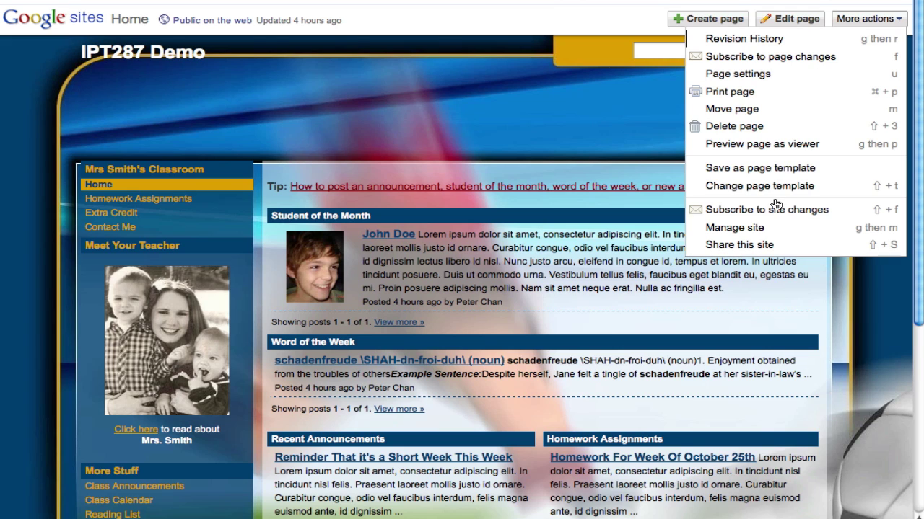
left_click(769, 227)
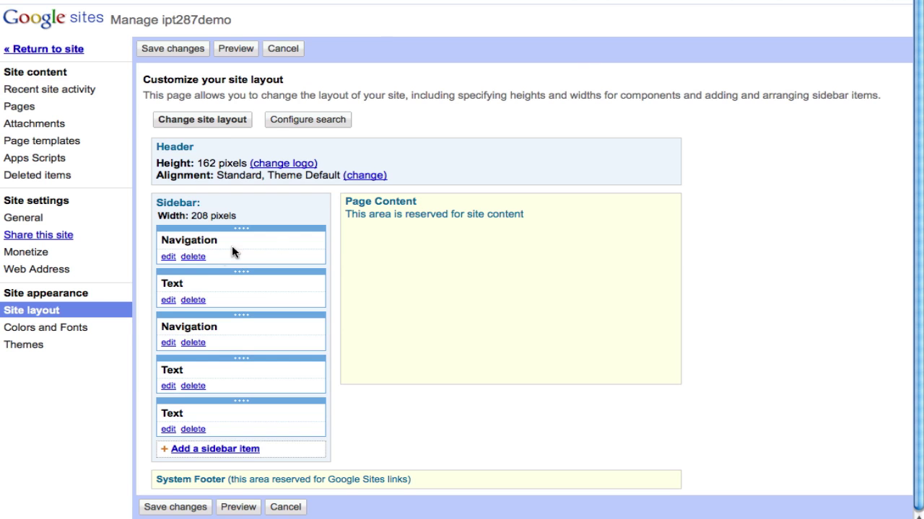
left_click(168, 257)
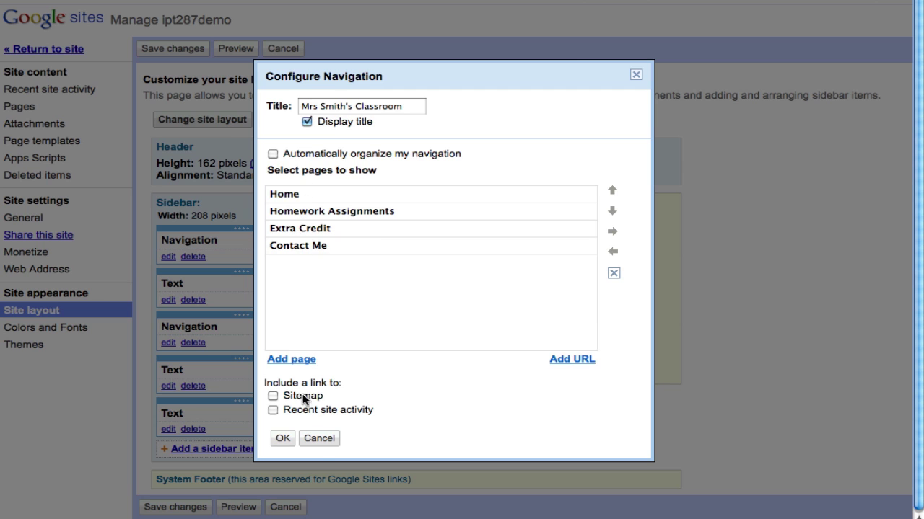
left_click(318, 439)
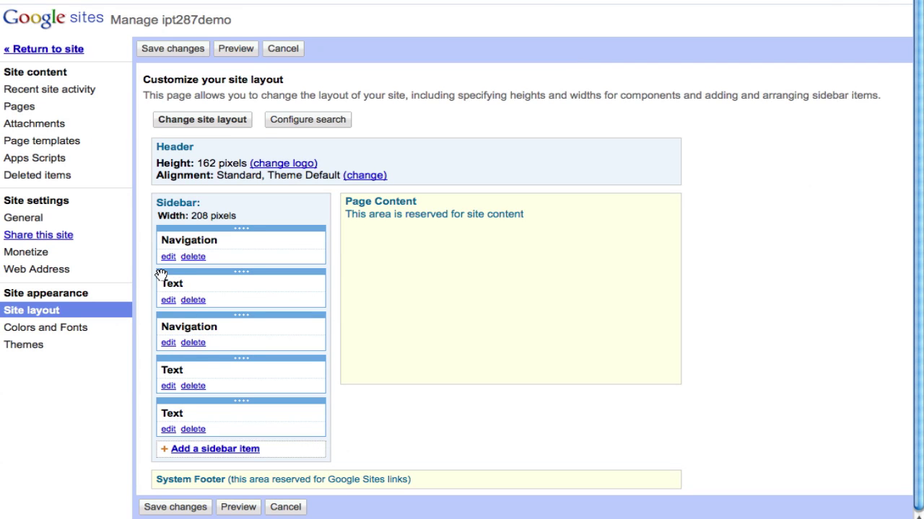
Browse the page elements available for the sidebar, and review the Meet Your Teacher text box without changing it.
left_click(223, 450)
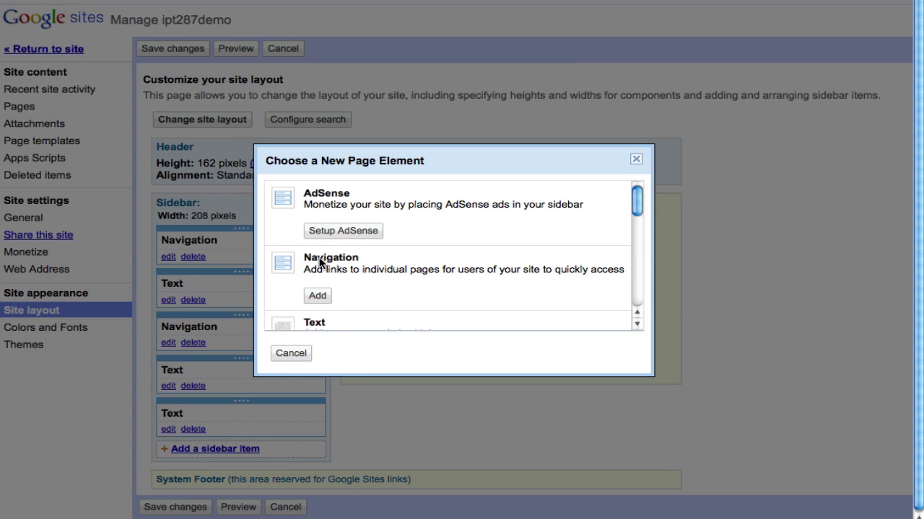
left_click_drag(639, 199, 624, 250)
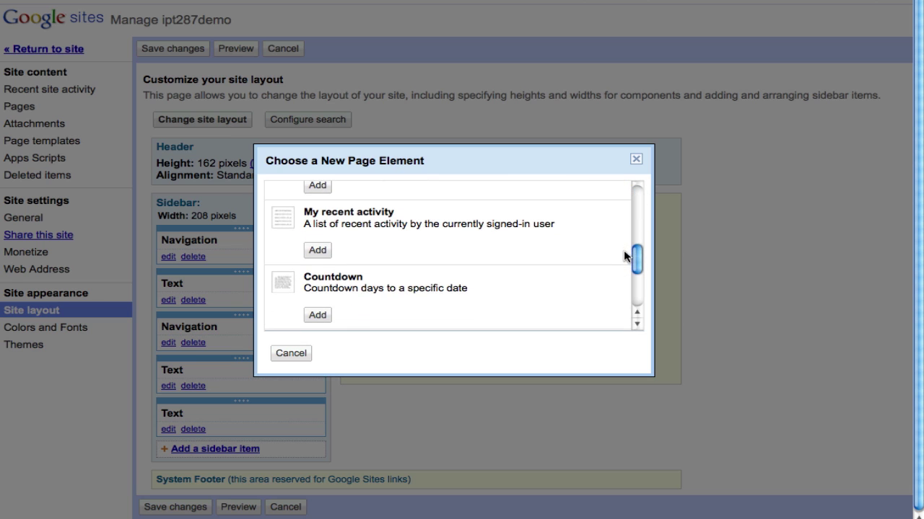
scroll(629, 185, "up", 10)
left_click(291, 352)
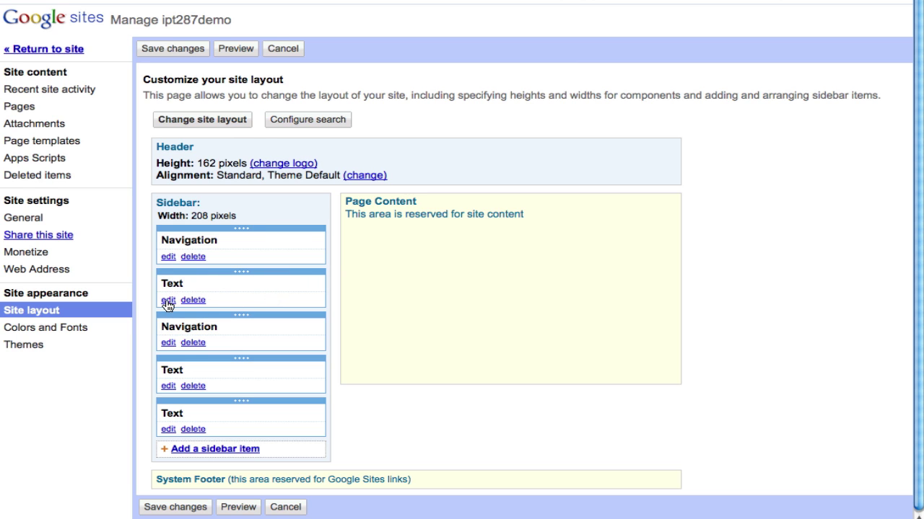
left_click(166, 301)
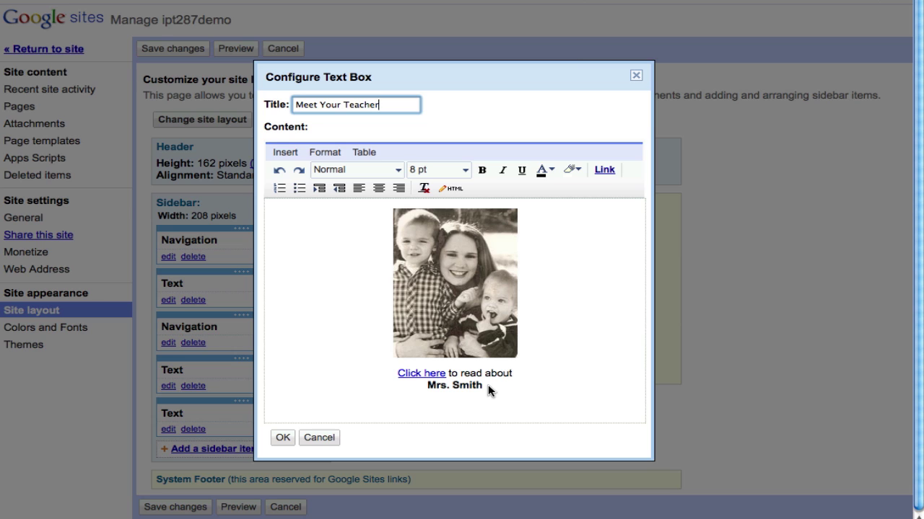
left_click(635, 78)
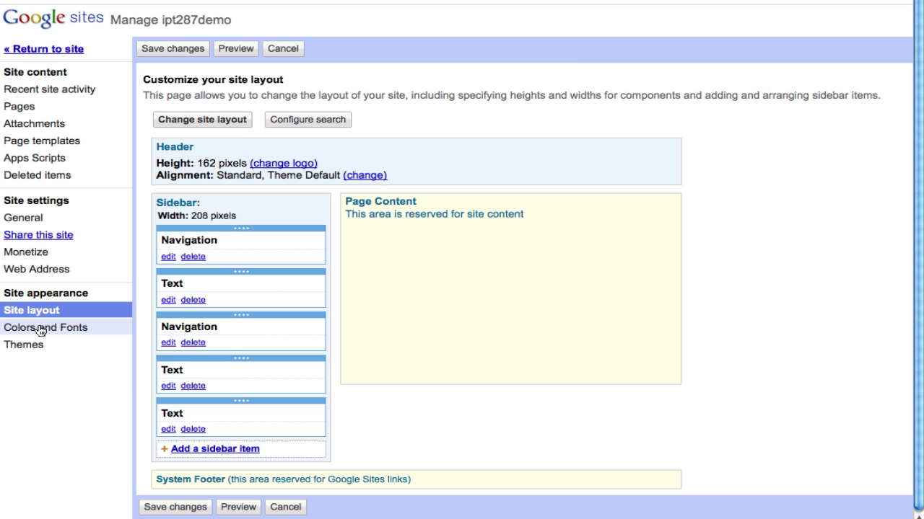
Open the page background image setting under colors and fonts, and examine the site preview.
left_click(72, 326)
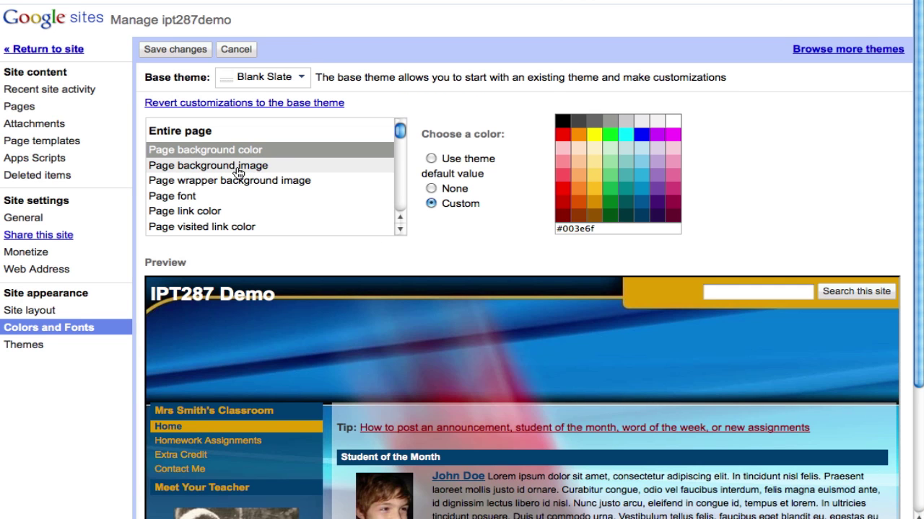
left_click(238, 171)
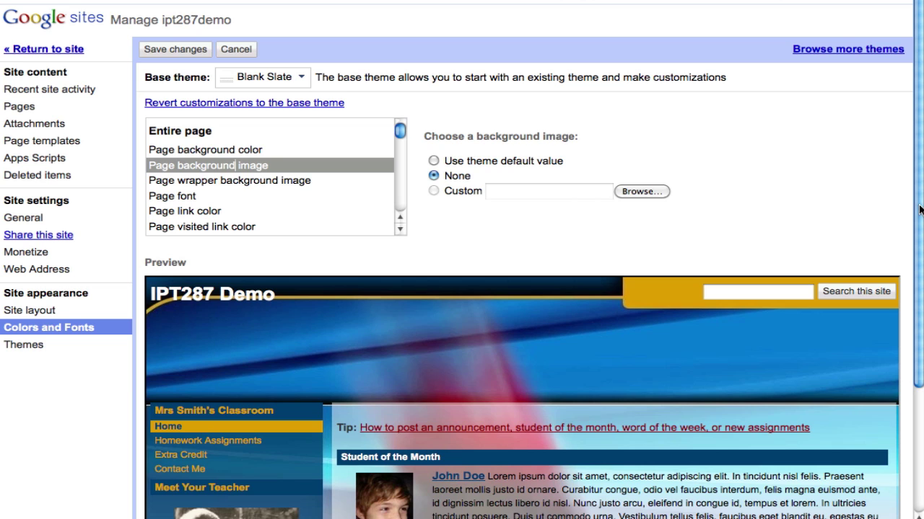
scroll(920, 209, "down", 5)
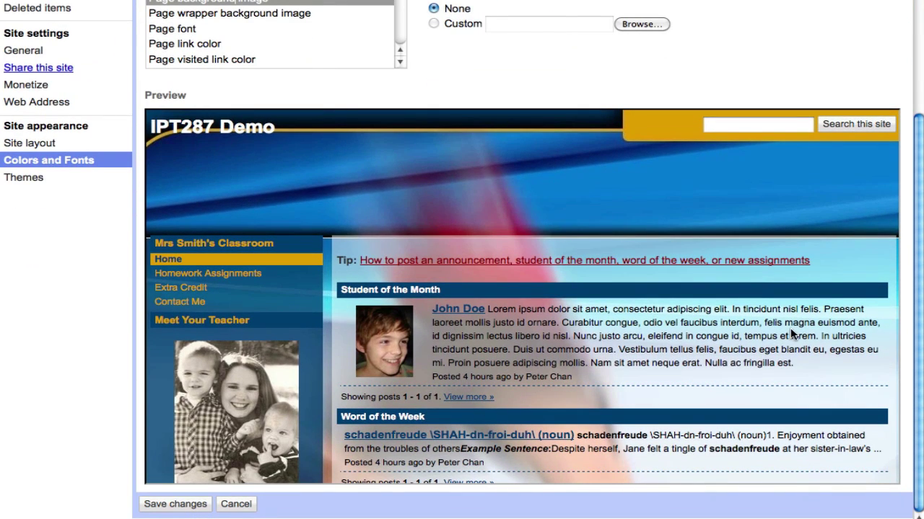
scroll(915, 283, "up", 5)
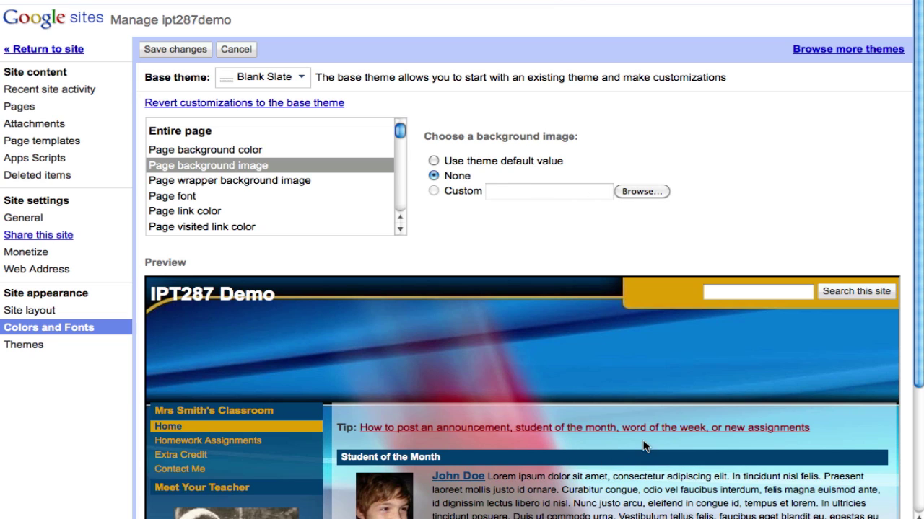
scroll(901, 433, "down", 3)
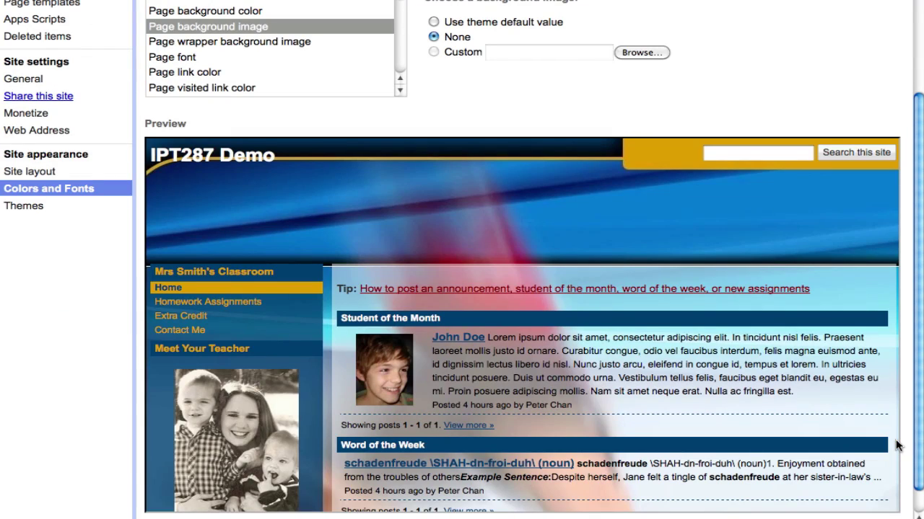